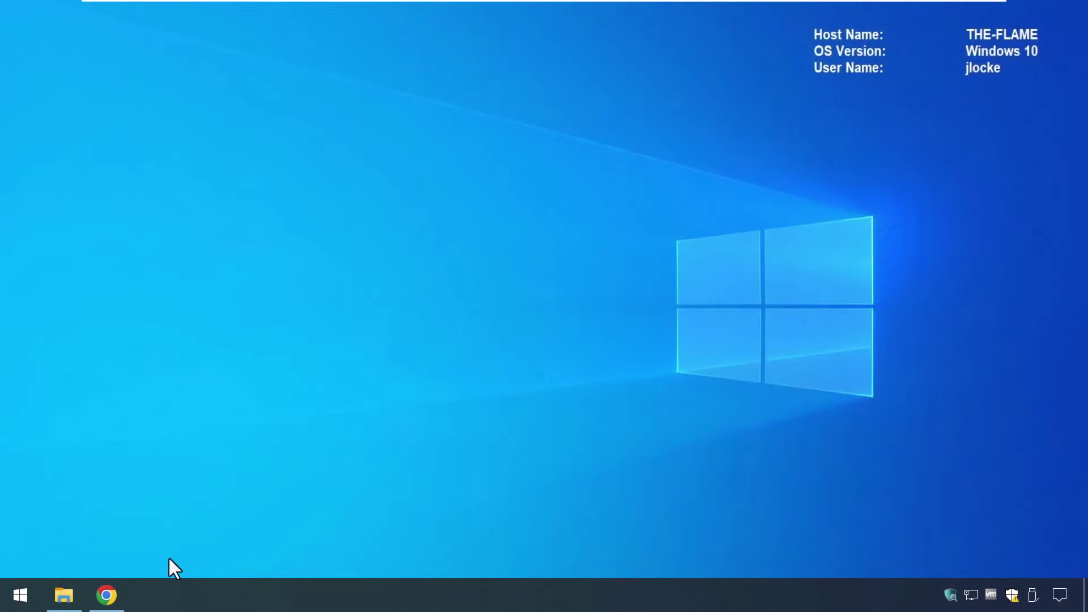
Bring Chrome's mspatch.com Critical Windows Update page forward, then the Downloads folder with Windows_Update.exe.
left_click(107, 595)
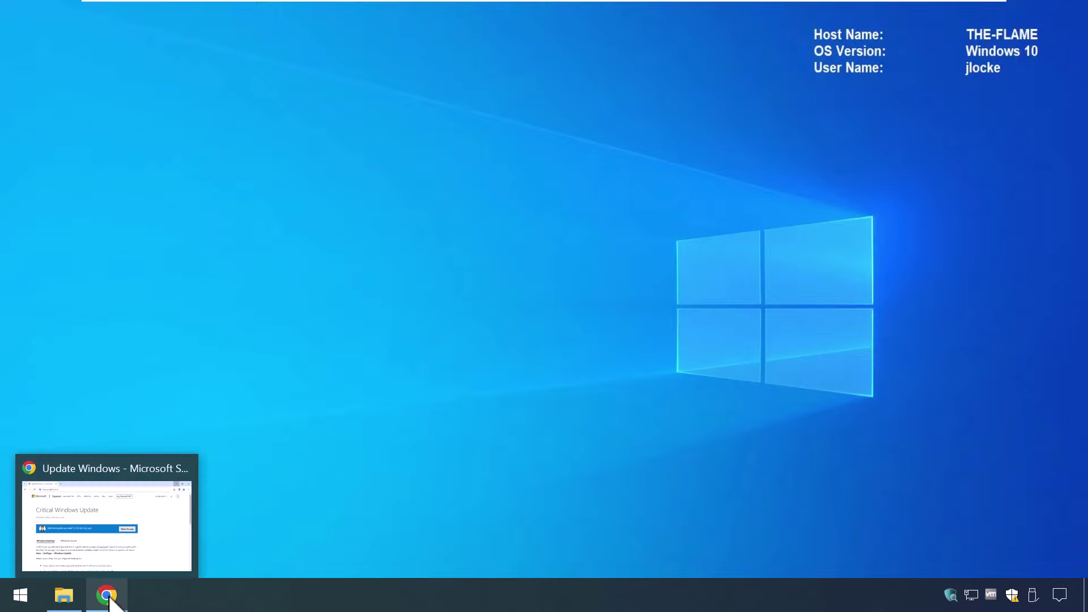
scroll(93, 561, "down", 3)
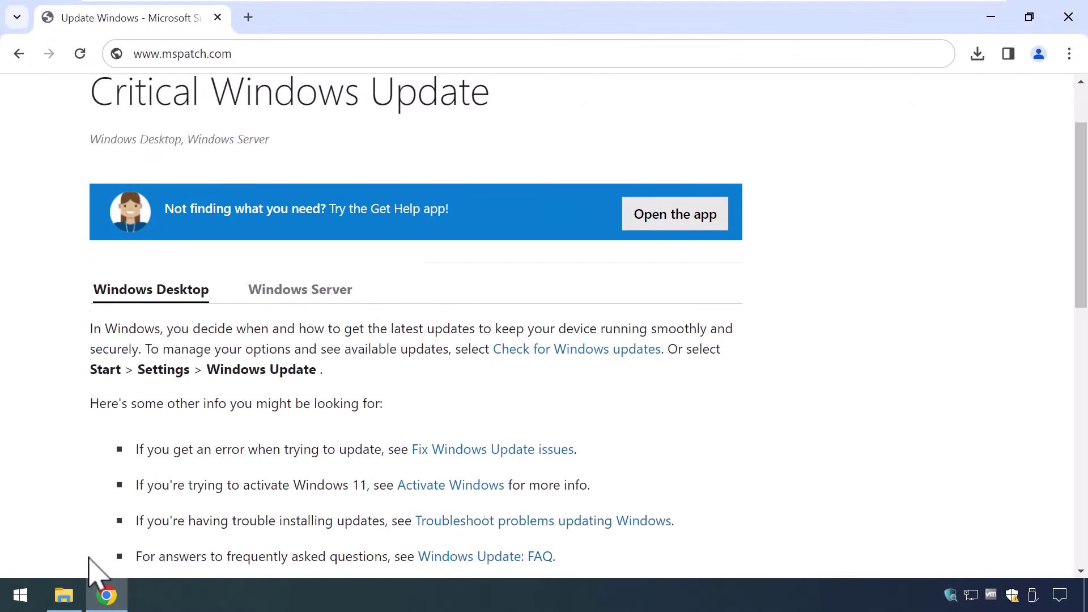
scroll(94, 553, "down", 3)
scroll(94, 553, "down", 2)
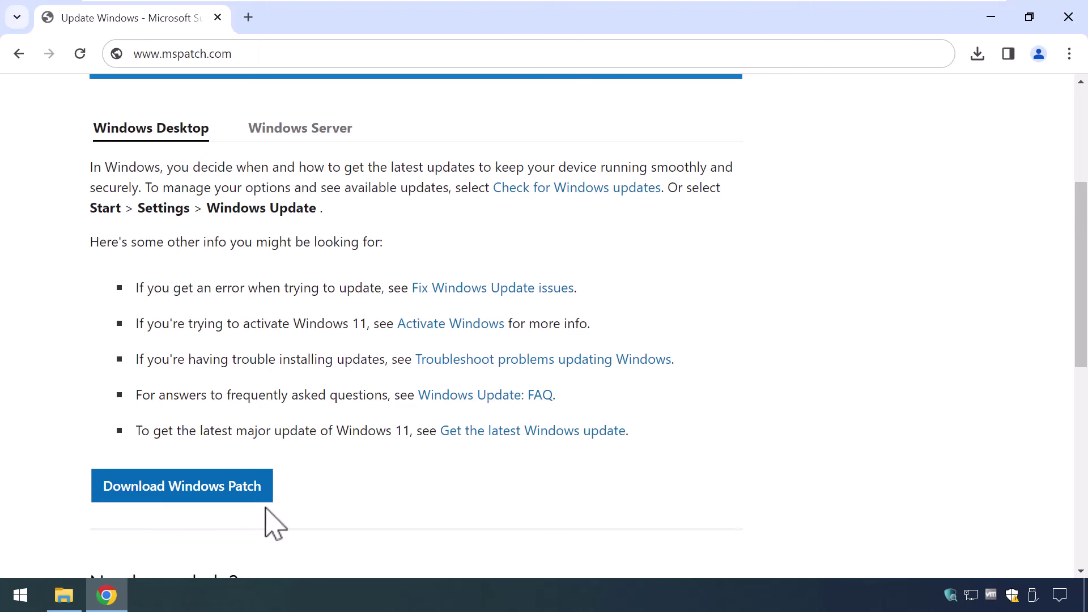
left_click(65, 595)
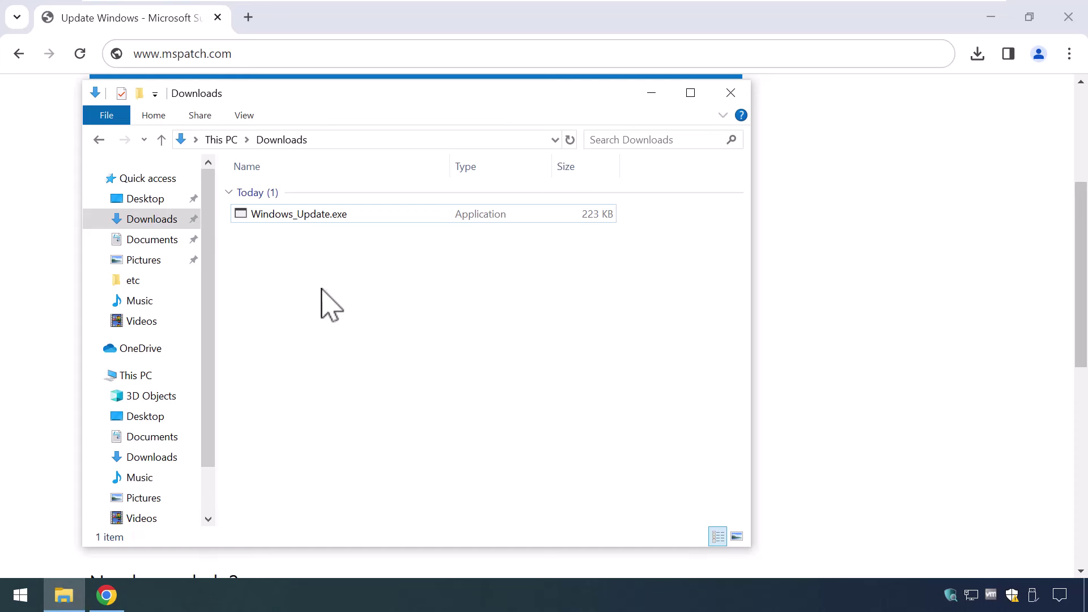
Run the downloaded Windows_Update.exe from Downloads using its context menu, then deselect it.
left_click(283, 221)
left_click(285, 221)
right_click(285, 222)
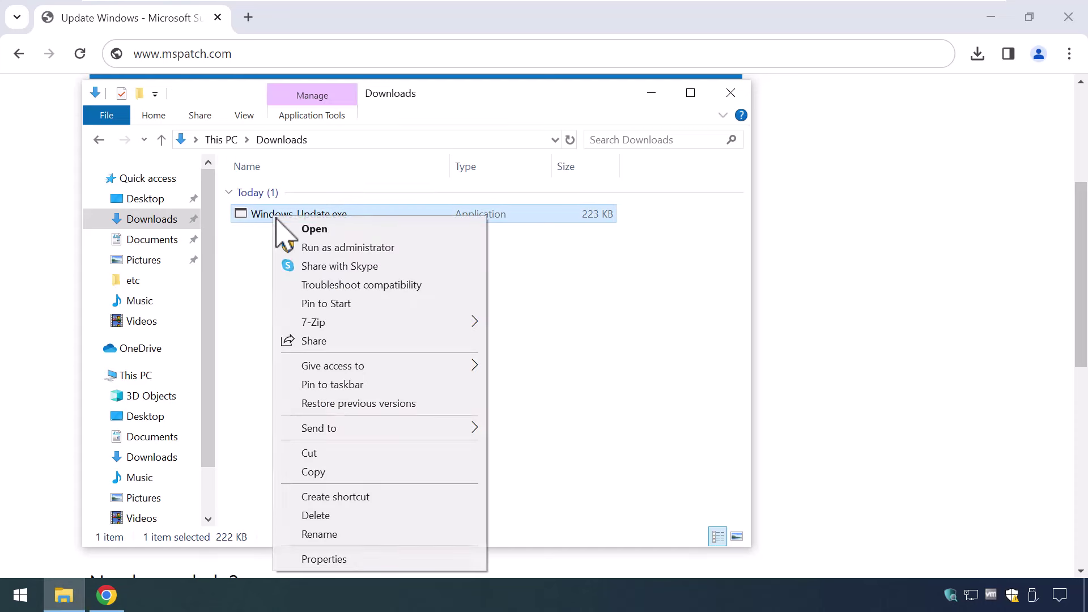
left_click(314, 230)
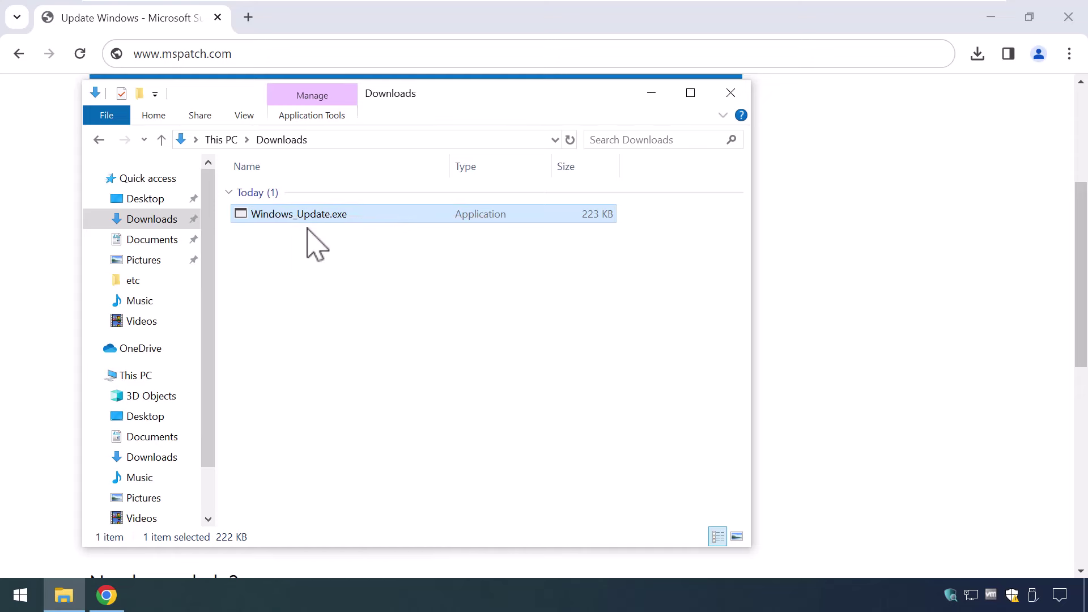
left_click(317, 267)
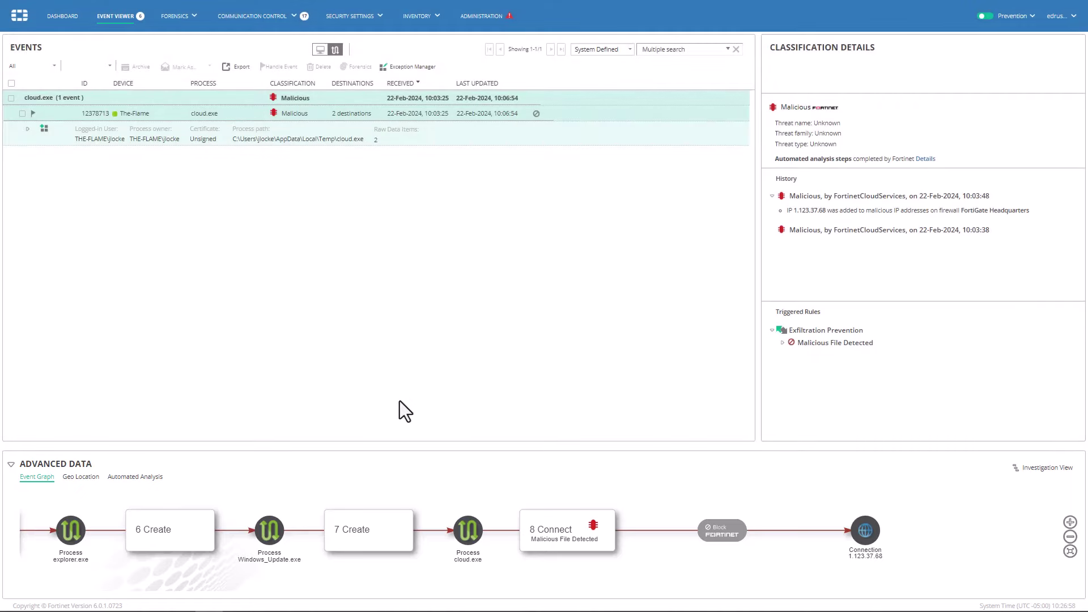
Show the Automated Analysis results for the cloud.exe event under Advanced Data.
left_click(146, 478)
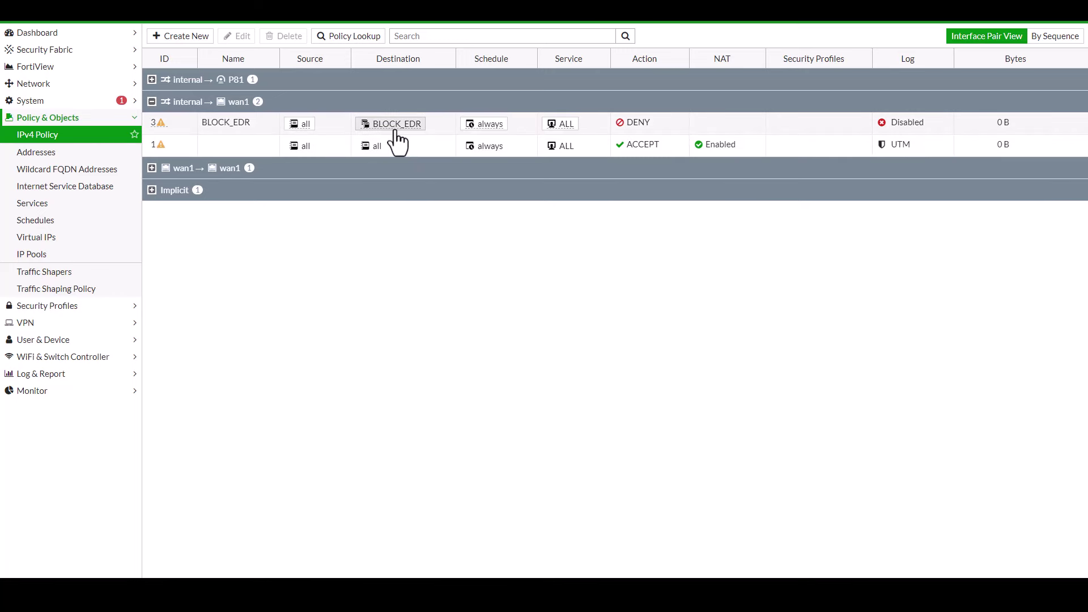
mouse_move(397, 124)
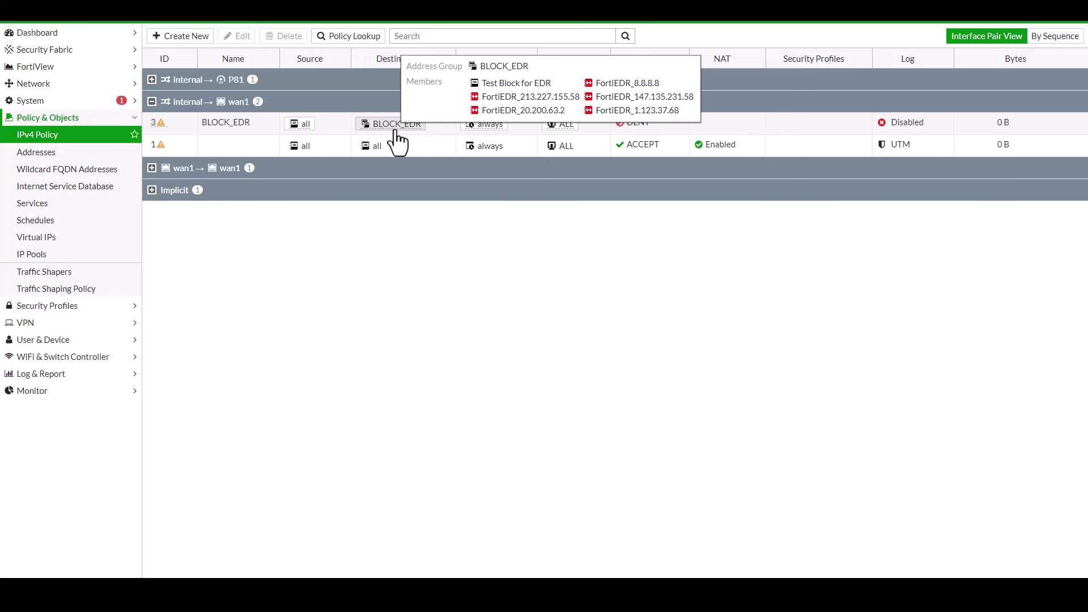
Bring up the edit actions for the BLOCK_EDR destination address group in the FortiGate policy.
right_click(396, 128)
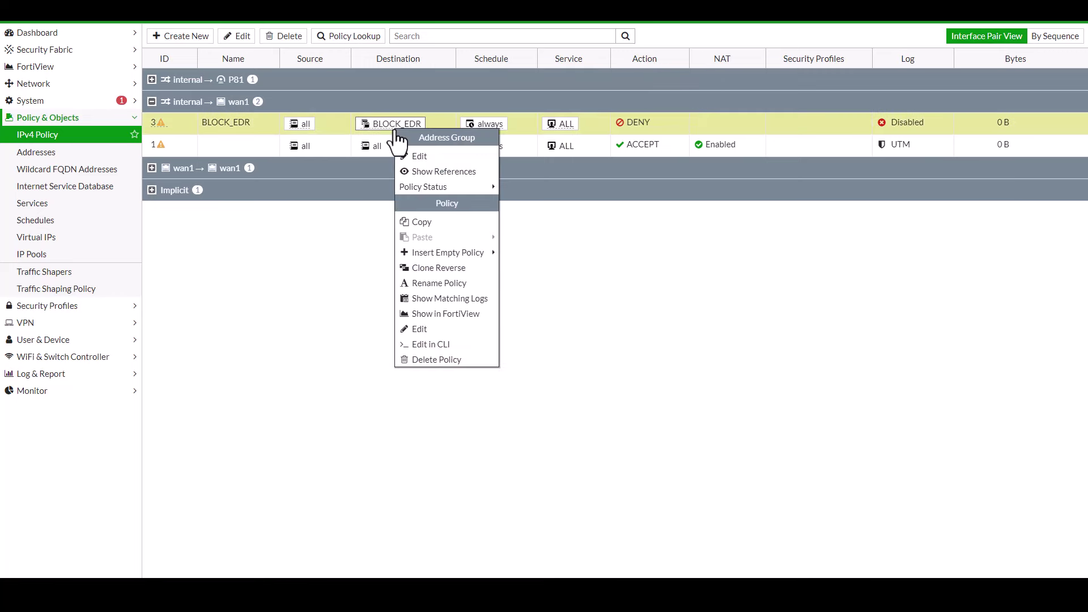